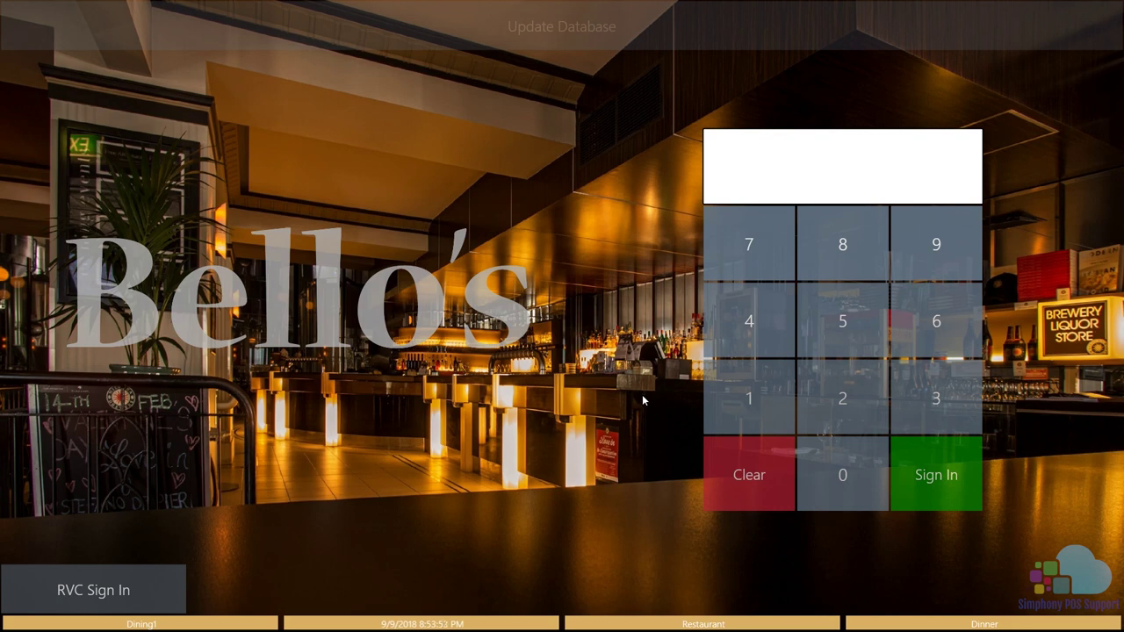
- Sign in to the POS workstation with the employee PIN and view the Dining Room floor plan
{"action": "left_click", "coordinate": [735, 397]}
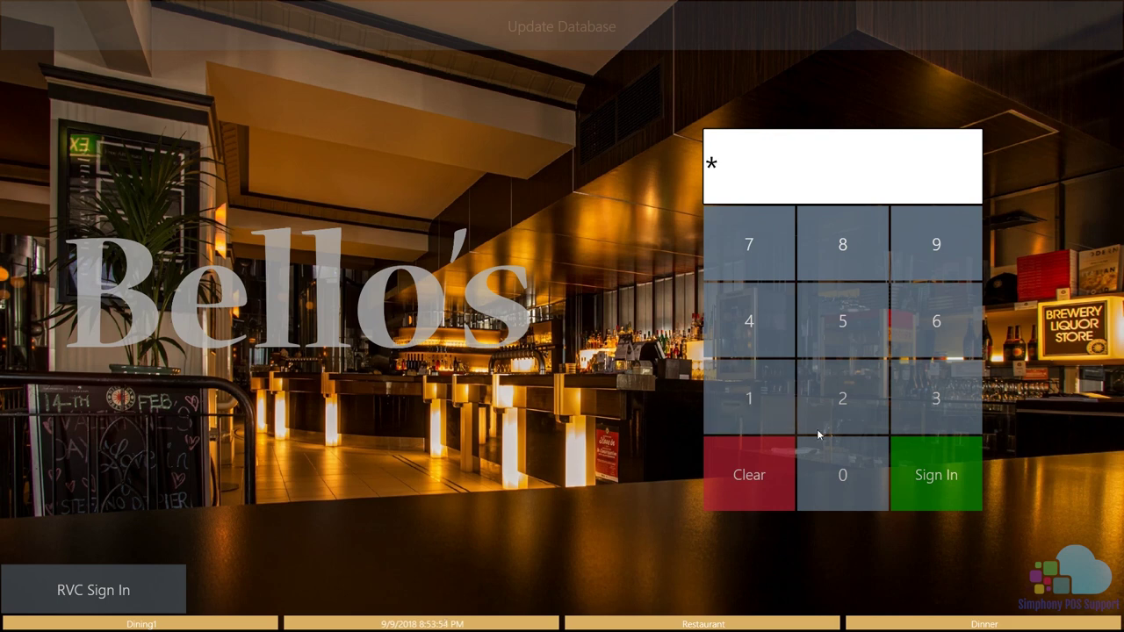
{"action": "left_click", "coordinate": [924, 465]}
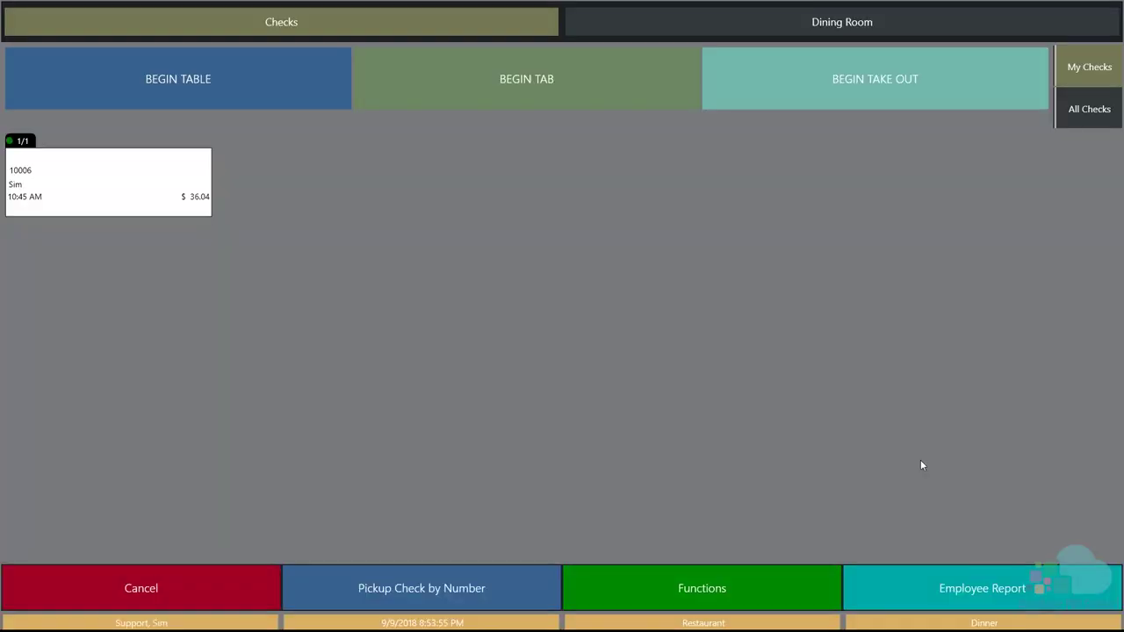
{"action": "left_click", "coordinate": [709, 27]}
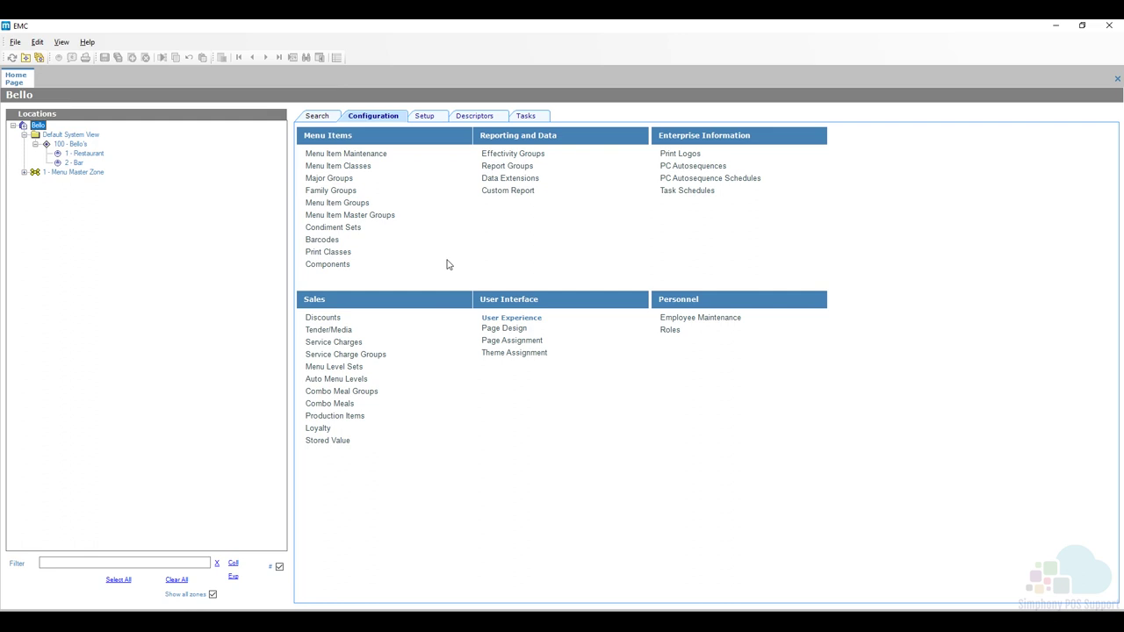
- Open the enterprise Page Design records and select the Begin Checks page
{"action": "left_click", "coordinate": [381, 124]}
{"action": "left_click", "coordinate": [510, 331]}
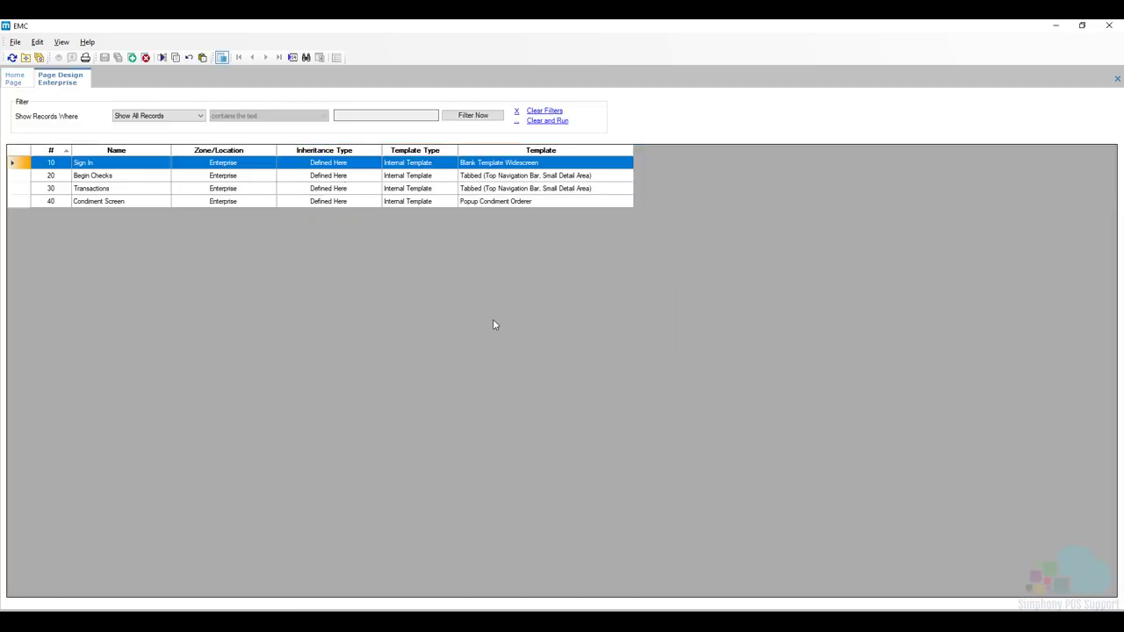
{"action": "left_click", "coordinate": [17, 176]}
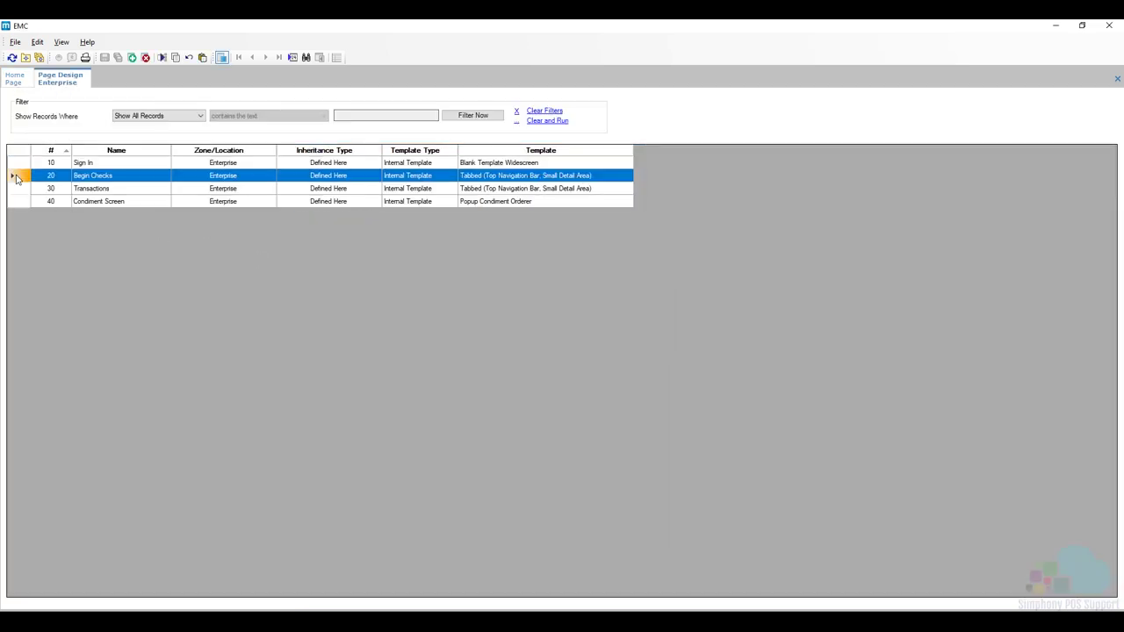
- Edit the Begin Checks page in a 16:9 preview showing the Dining Room tab
{"action": "double_click", "coordinate": [18, 176]}
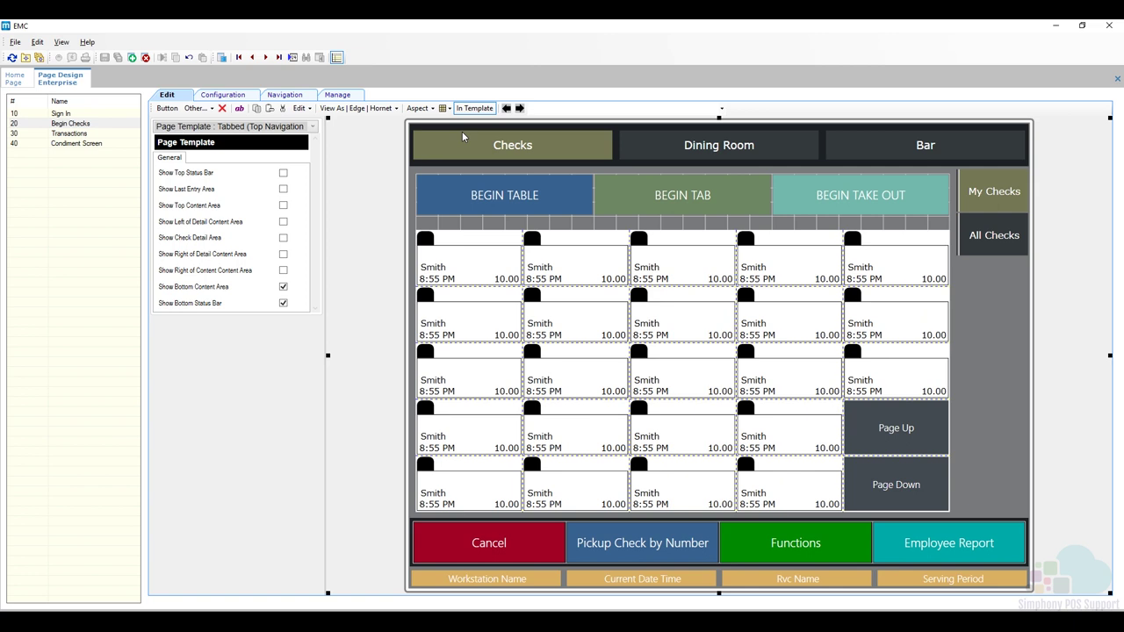
{"action": "left_click", "coordinate": [423, 109]}
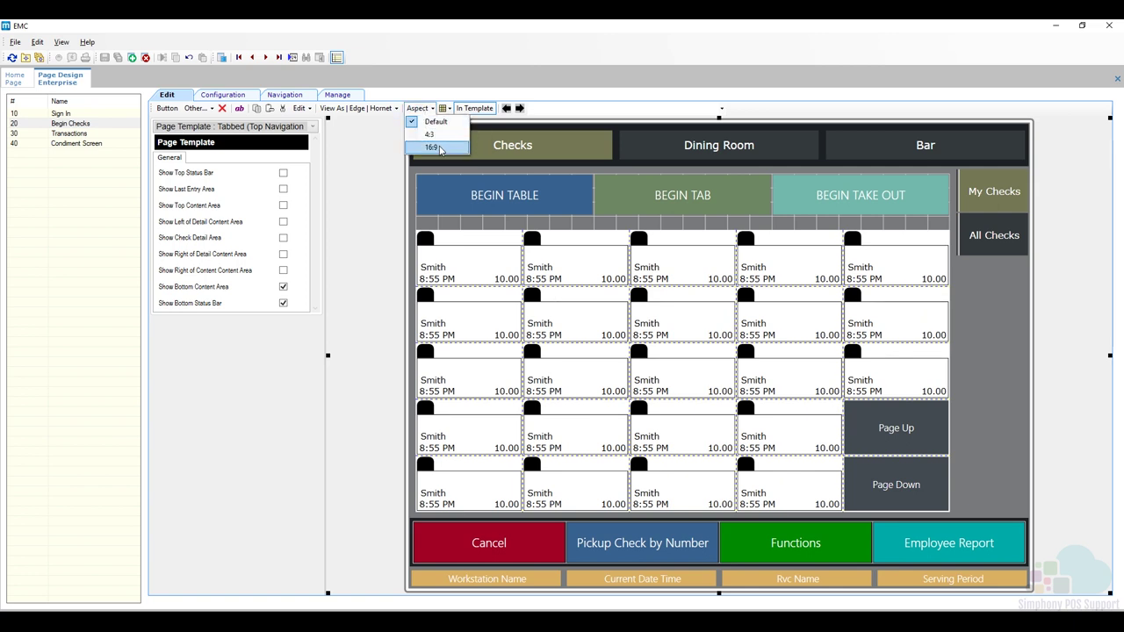
{"action": "left_click", "coordinate": [440, 149]}
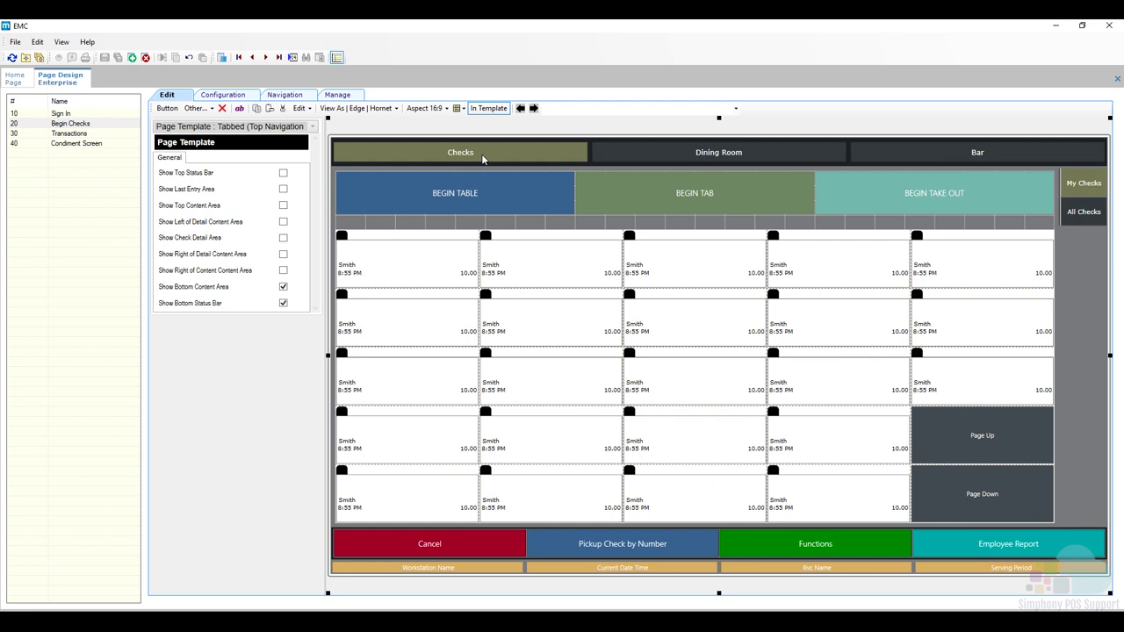
{"action": "left_click", "coordinate": [681, 153]}
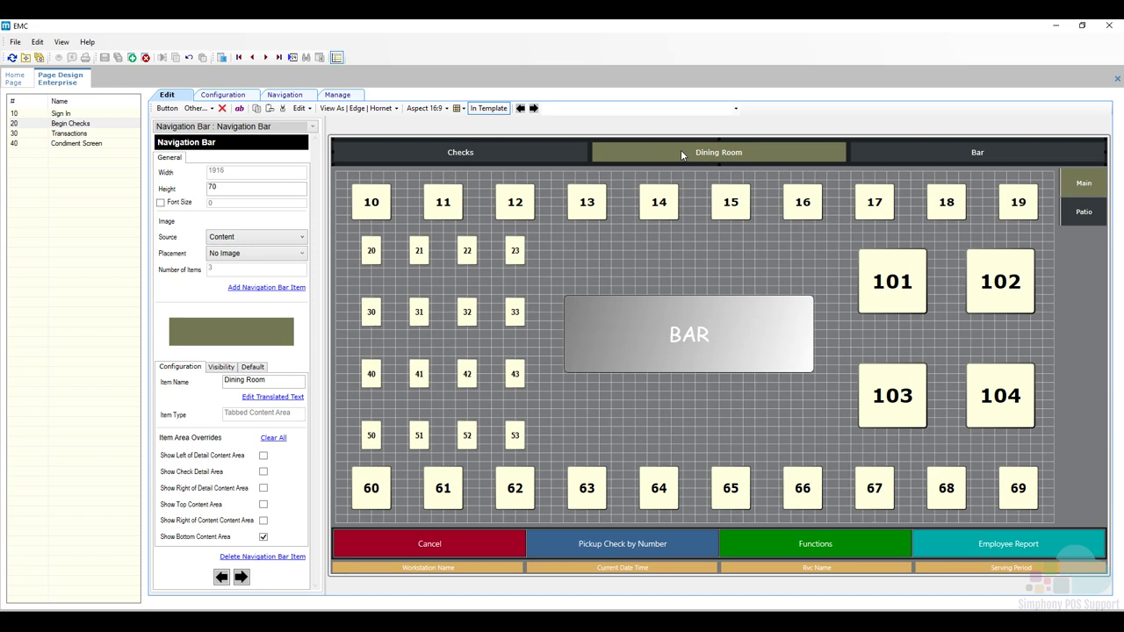
- Delete tables 10 and 23 from the Dining Room layout
{"action": "left_click", "coordinate": [374, 205]}
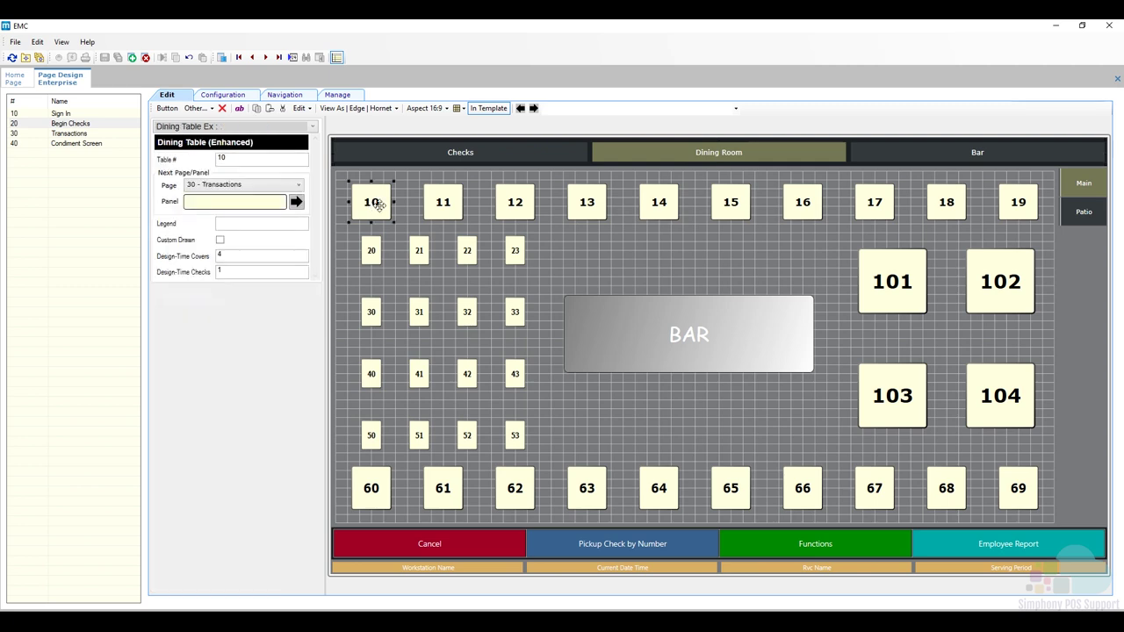
{"action": "right_click", "coordinate": [380, 205]}
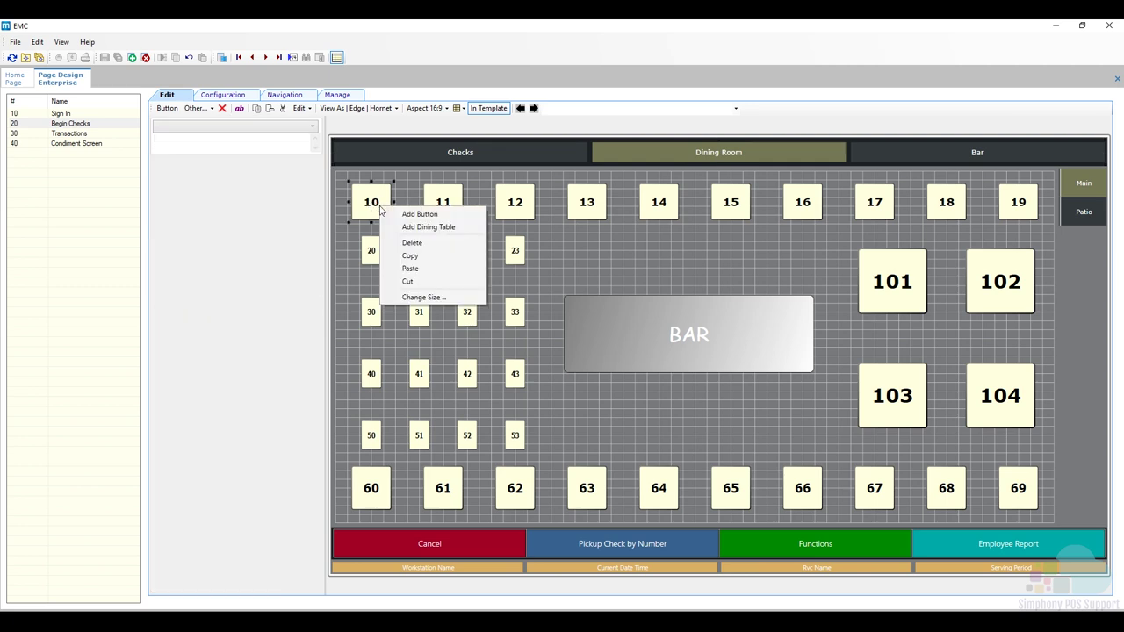
{"action": "left_click", "coordinate": [412, 243]}
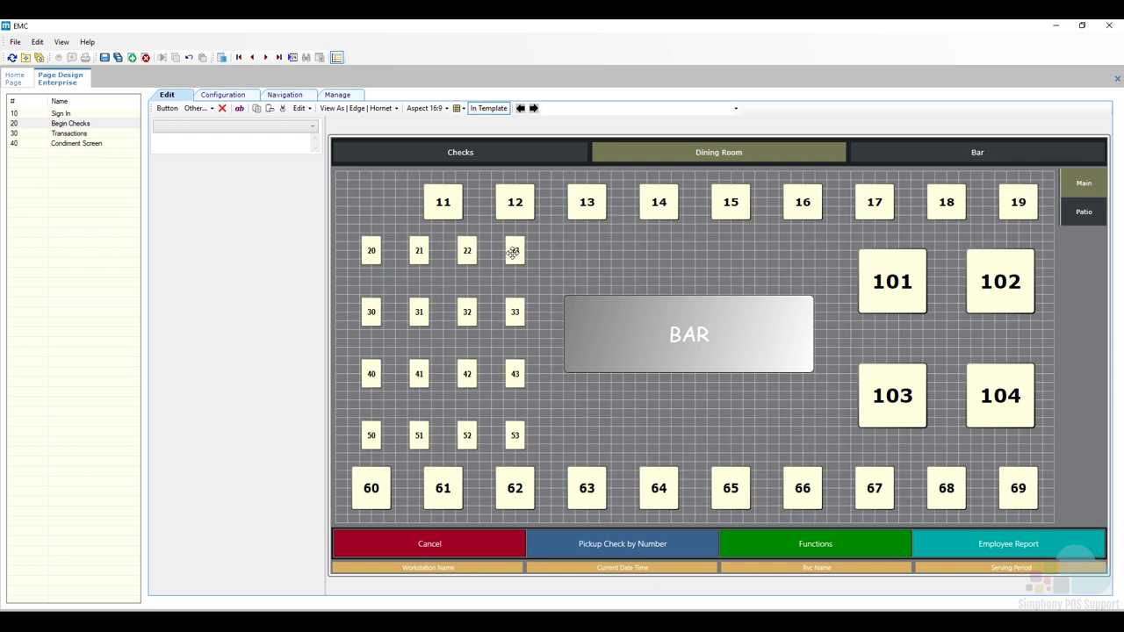
{"action": "left_click", "coordinate": [513, 251]}
{"action": "right_click", "coordinate": [513, 251]}
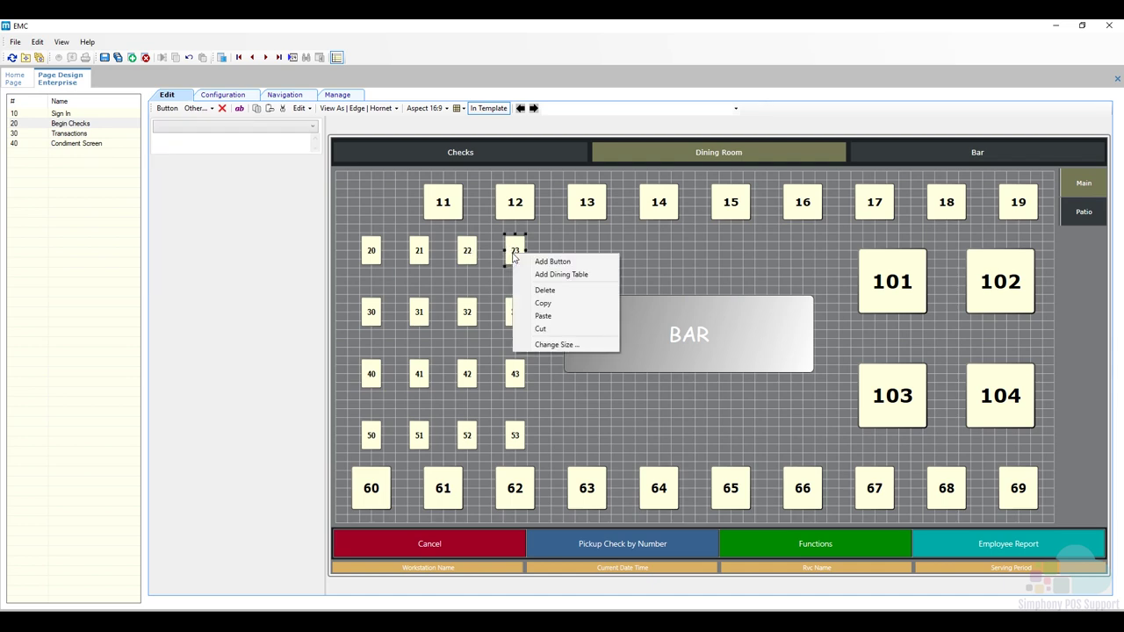
{"action": "left_click", "coordinate": [542, 292]}
- Widen table 22, move it into the freed space, and save the layout
{"action": "left_click", "coordinate": [479, 253]}
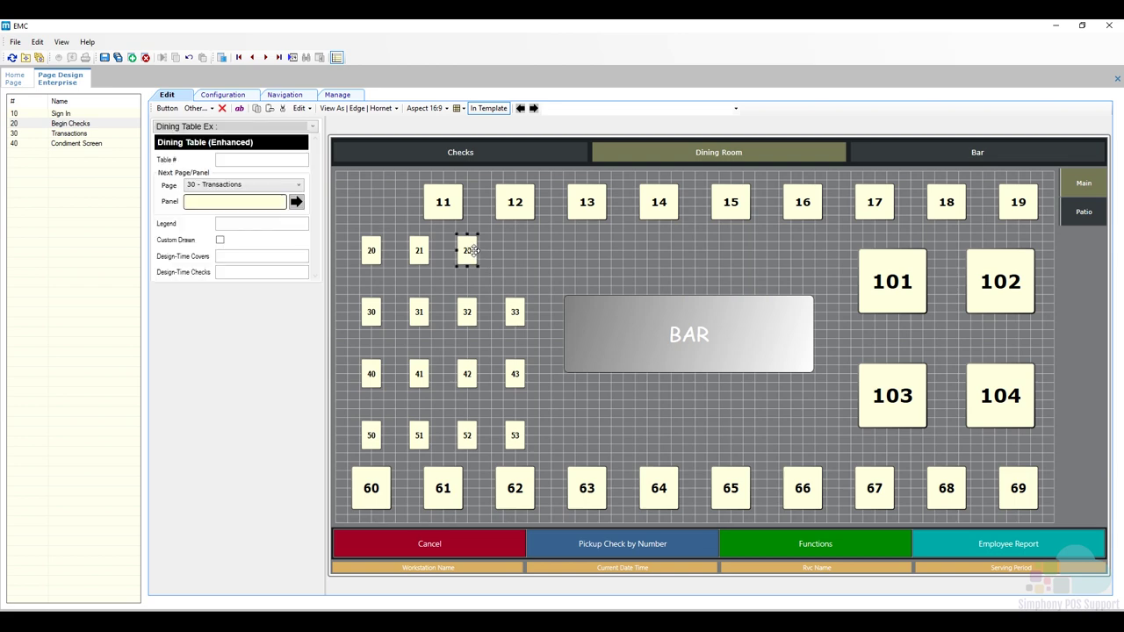
{"action": "left_click_drag", "start_coordinate": [478, 253], "coordinate": [502, 250]}
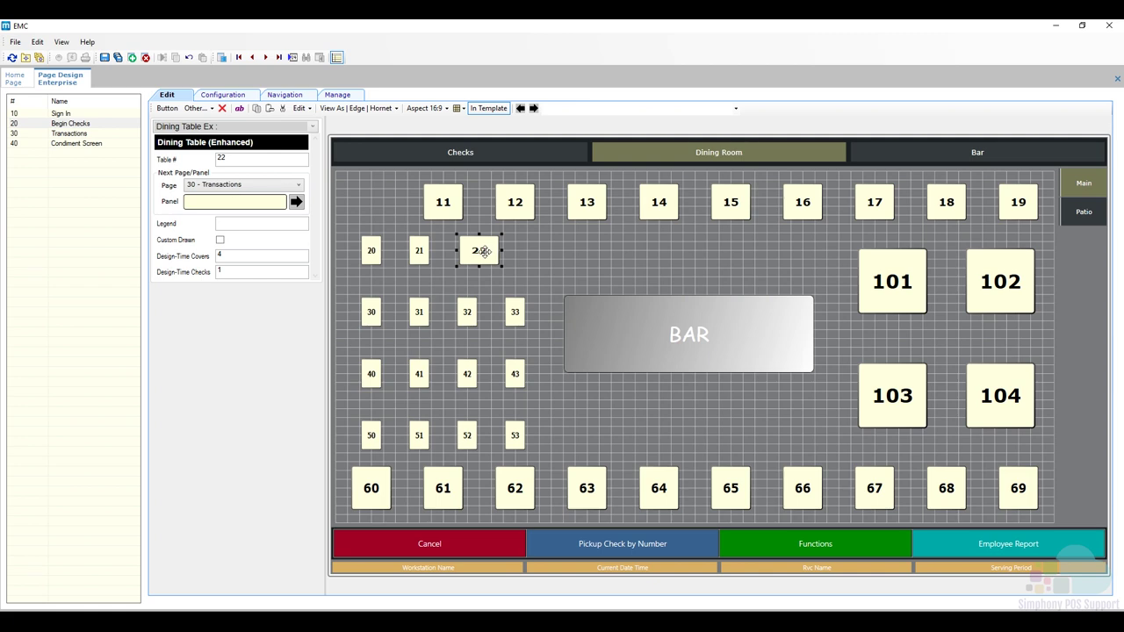
{"action": "mouse_move", "coordinate": [484, 251]}
{"action": "left_mouse_down"}
{"action": "mouse_move", "coordinate": [481, 242]}
{"action": "mouse_move", "coordinate": [508, 250]}
{"action": "left_mouse_up"}
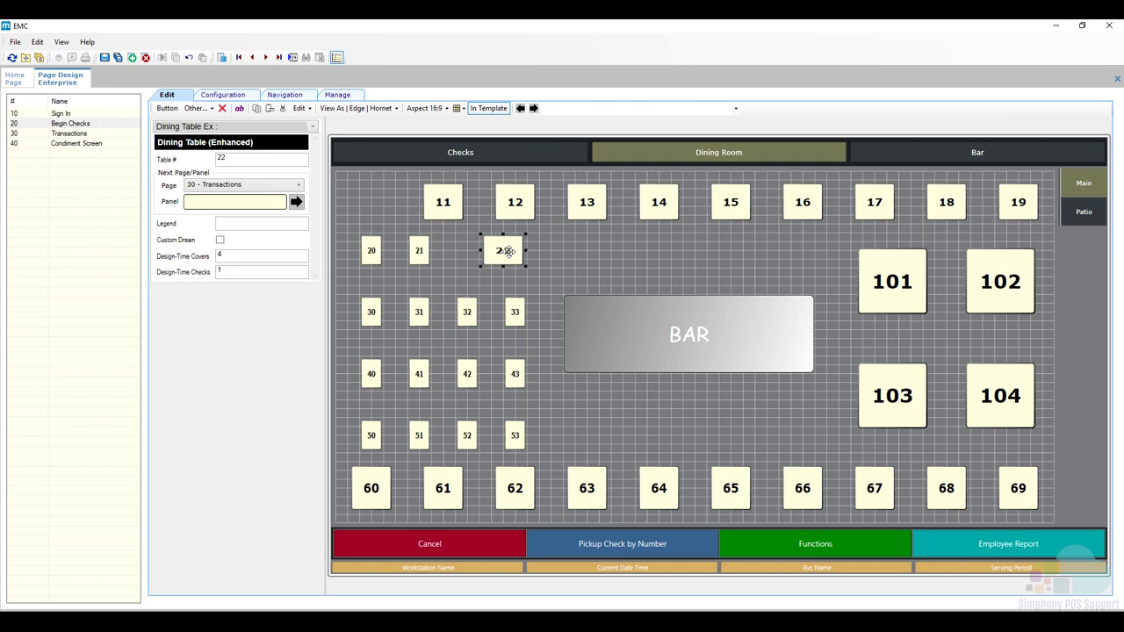
{"action": "left_click", "coordinate": [104, 61]}
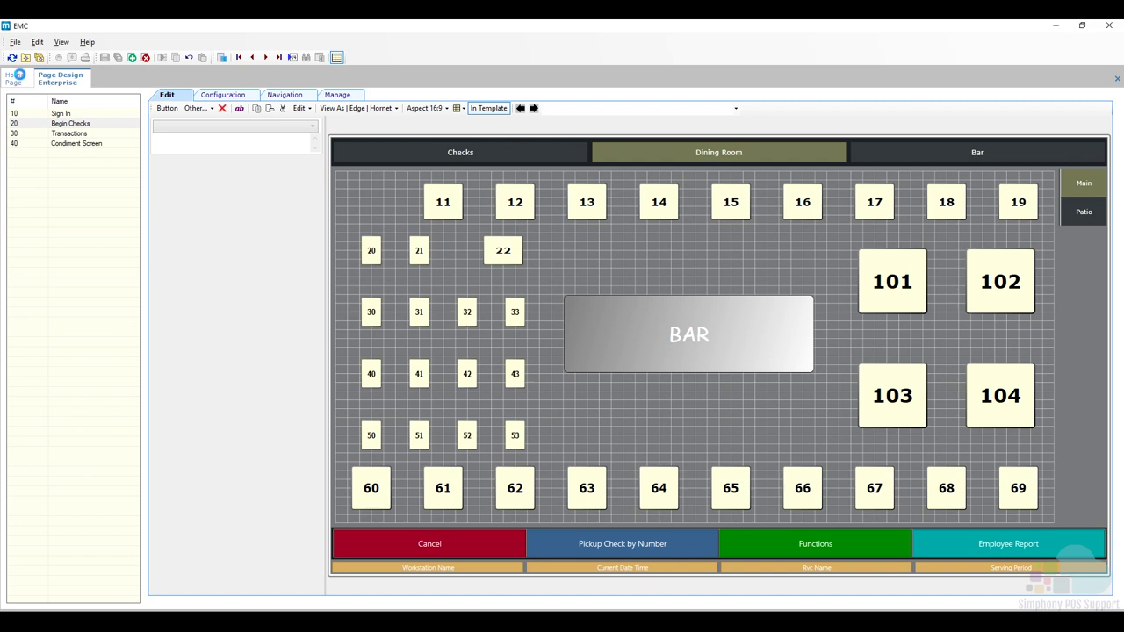
- Open the Tables records under Setup for the 1 - Restaurant revenue center
{"action": "left_click", "coordinate": [19, 78]}
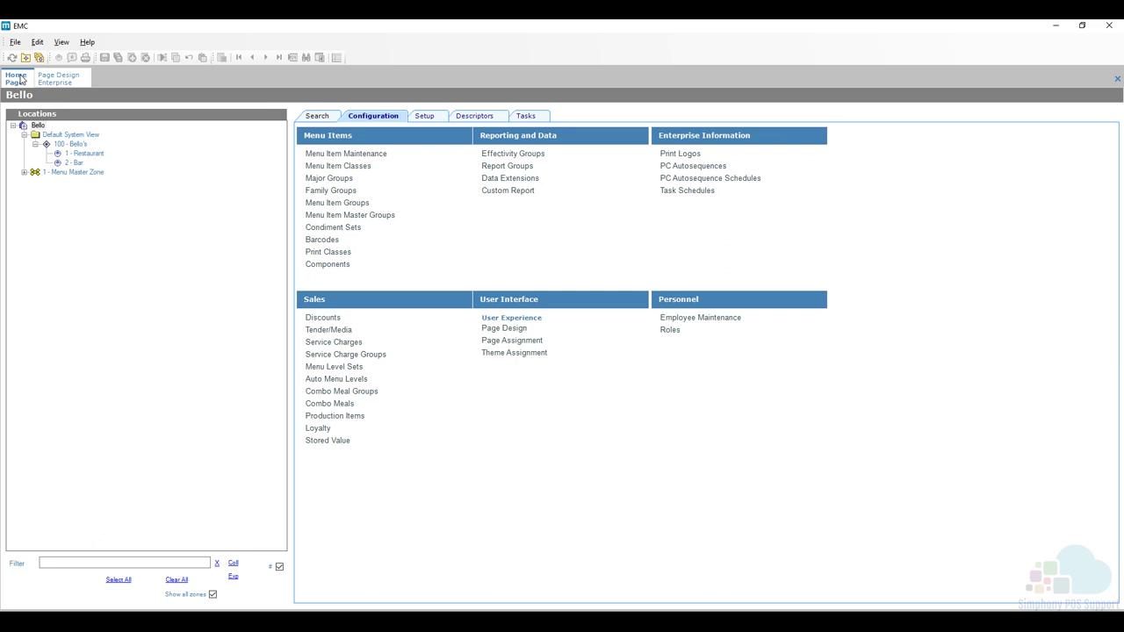
{"action": "left_click", "coordinate": [85, 154]}
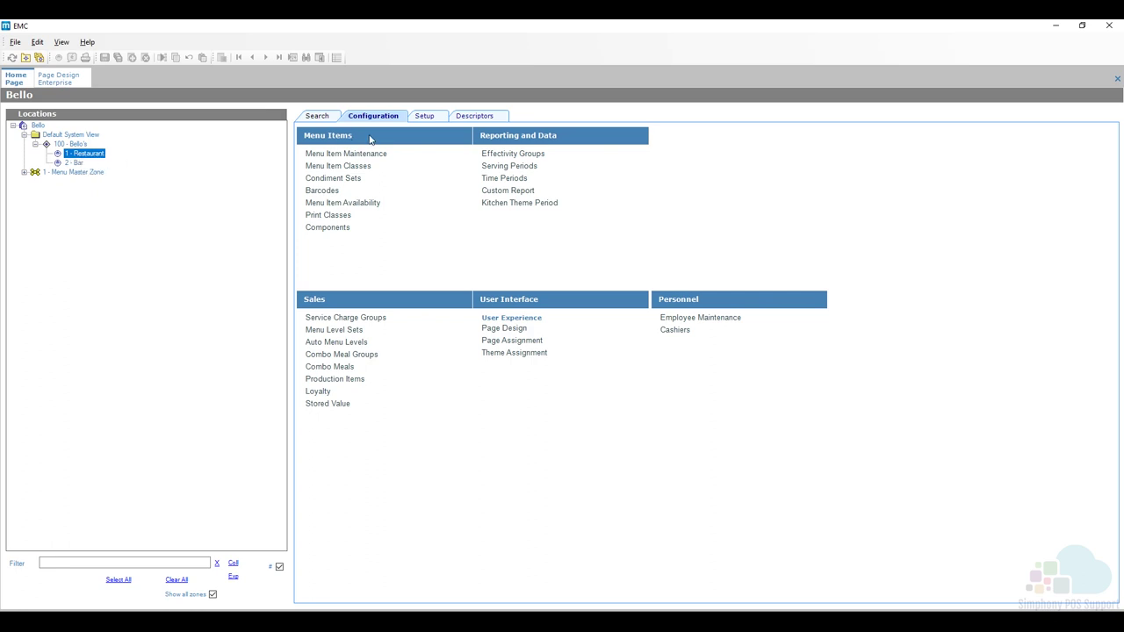
{"action": "left_click", "coordinate": [424, 118]}
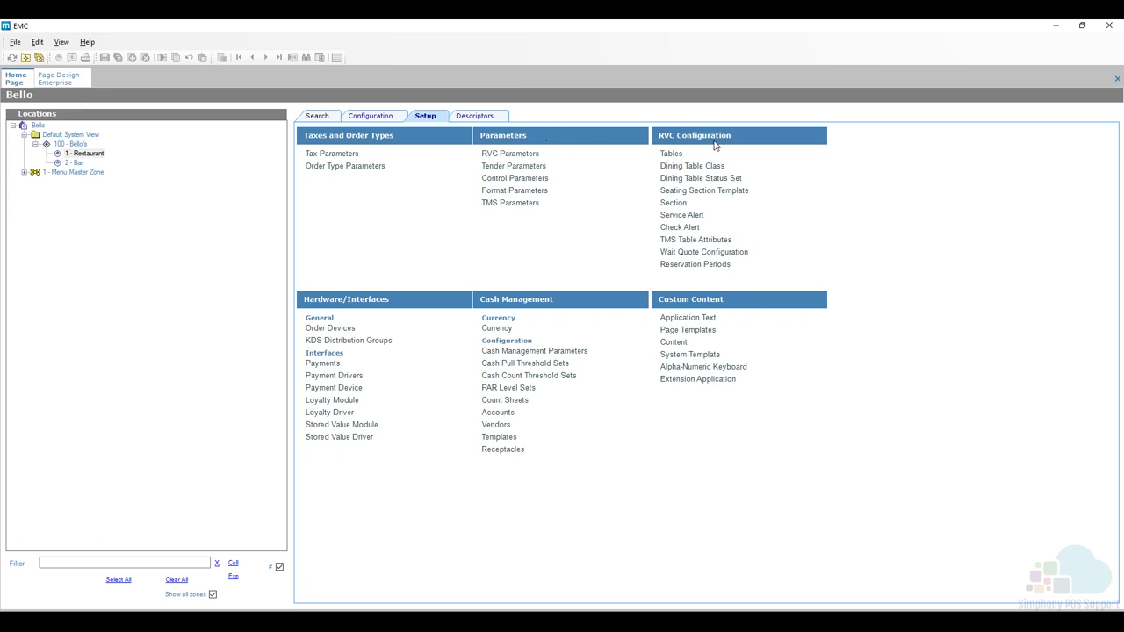
{"action": "left_click", "coordinate": [670, 154]}
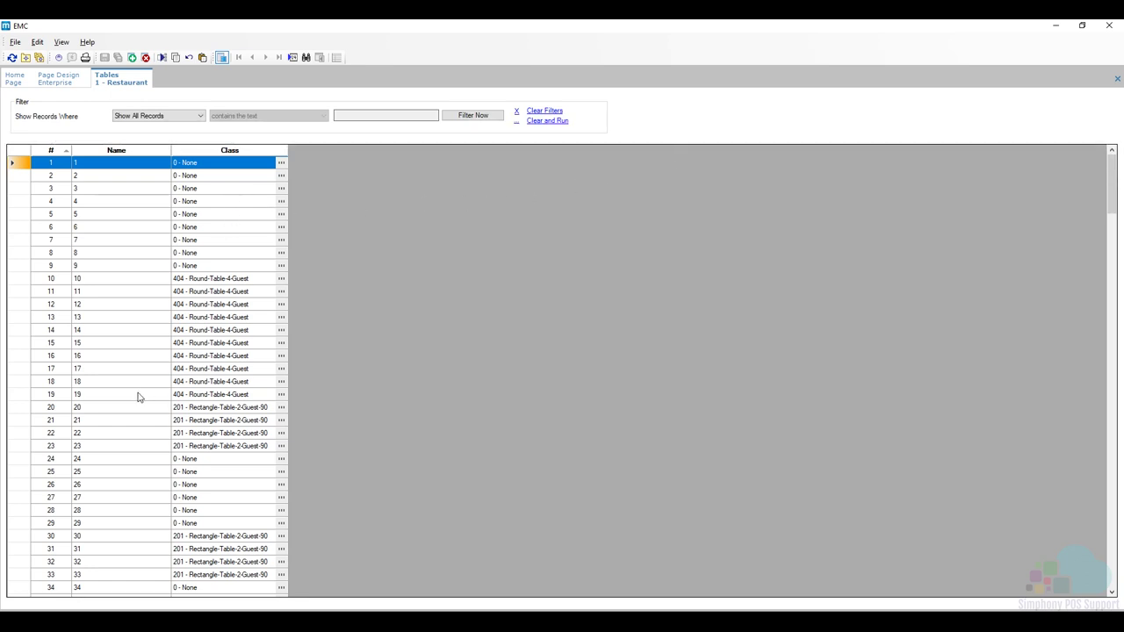
- Change table 22's class to 404 - Round-Table-4-Guest and save
{"action": "left_click", "coordinate": [19, 439]}
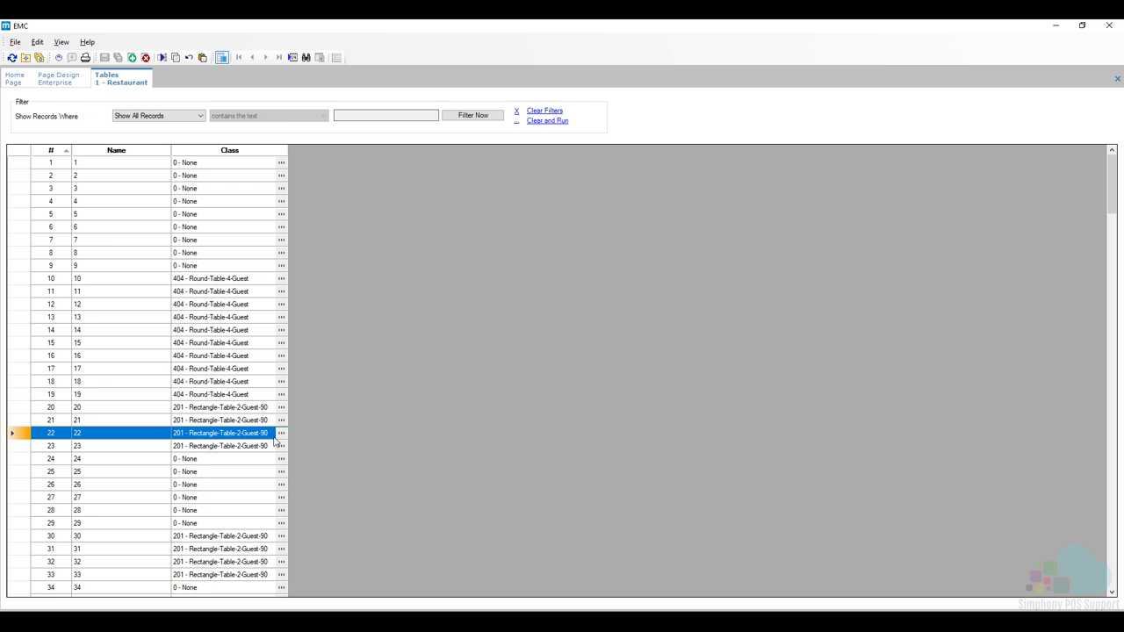
{"action": "left_click", "coordinate": [280, 435]}
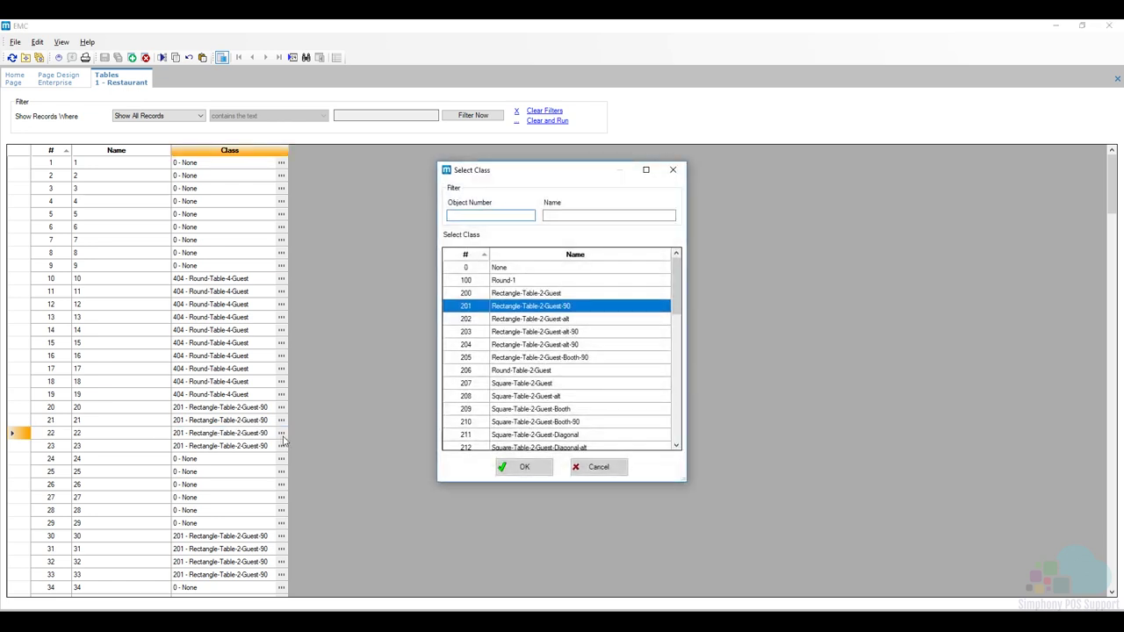
{"action": "scroll", "coordinate": [596, 378], "scroll_direction": "down", "scroll_amount": 1}
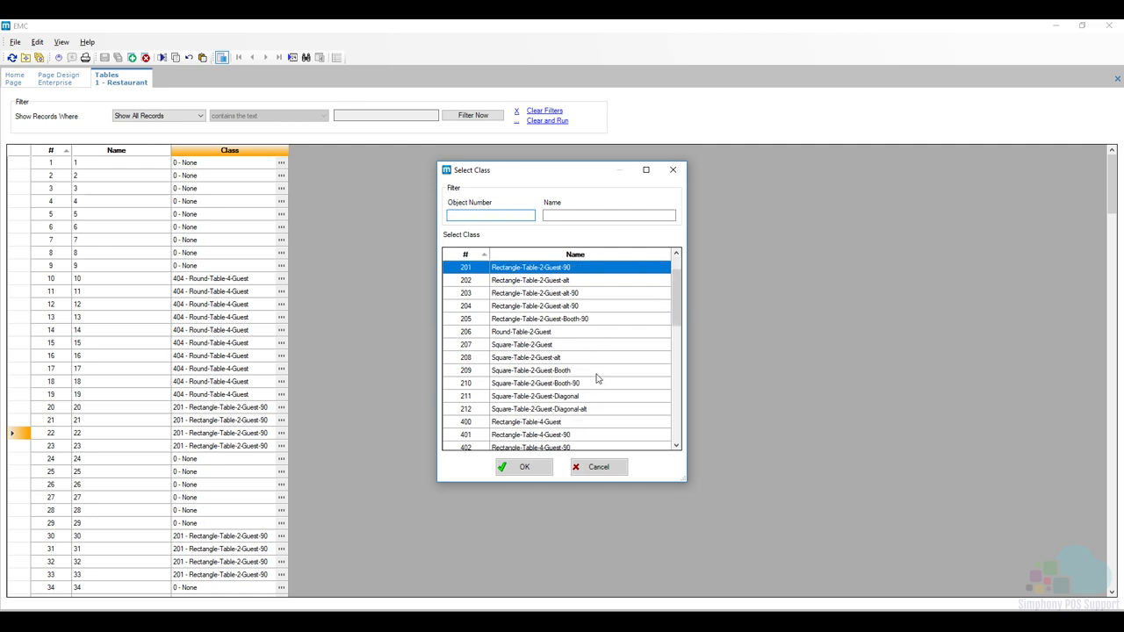
{"action": "scroll", "coordinate": [596, 378], "scroll_direction": "down", "scroll_amount": 1}
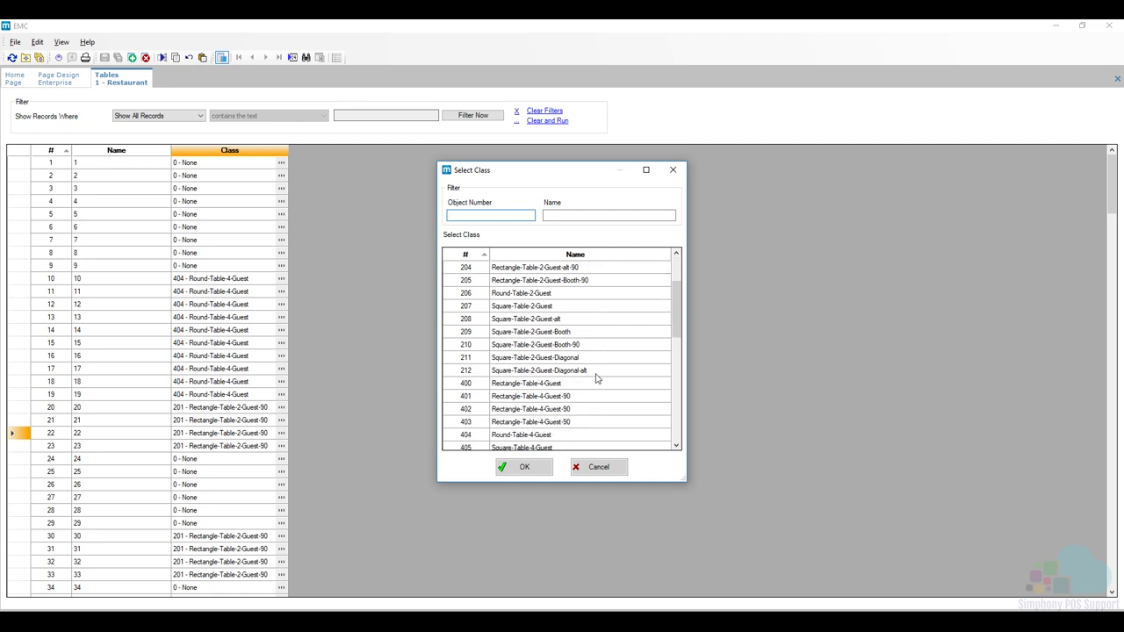
{"action": "scroll", "coordinate": [596, 379], "scroll_direction": "down", "scroll_amount": 1}
{"action": "left_click", "coordinate": [574, 399]}
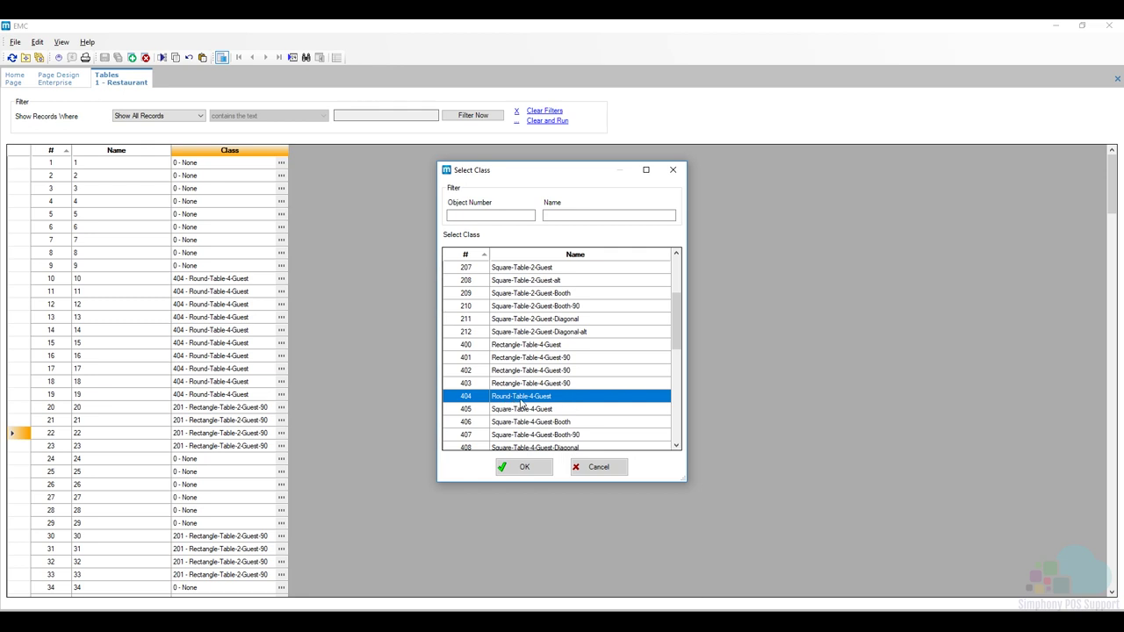
{"action": "left_click", "coordinate": [523, 466]}
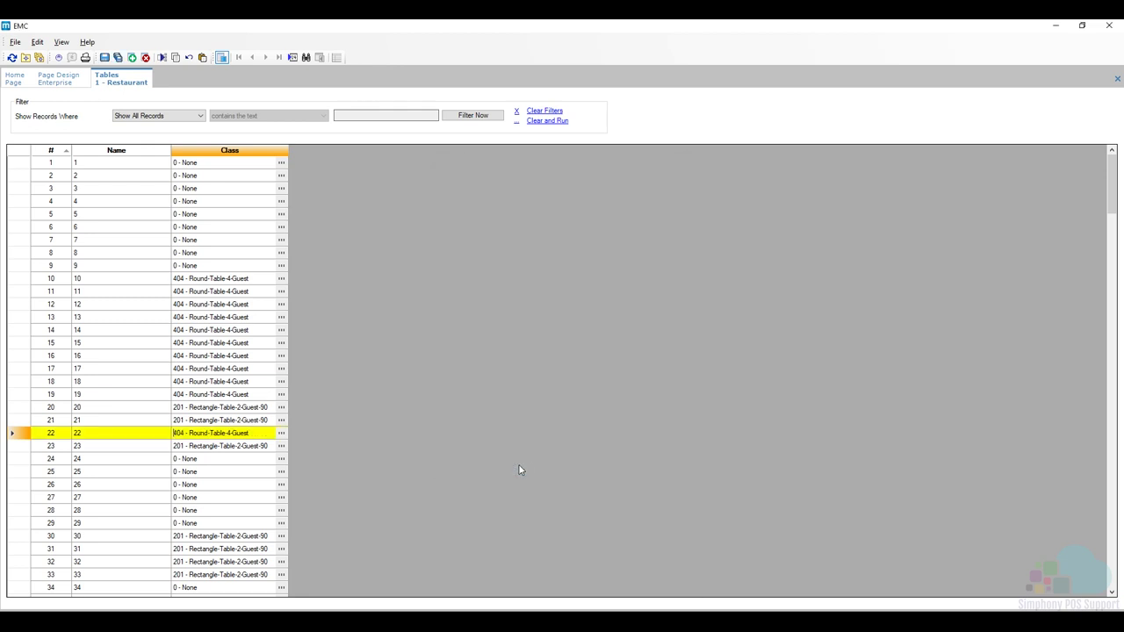
{"action": "left_click", "coordinate": [103, 59]}
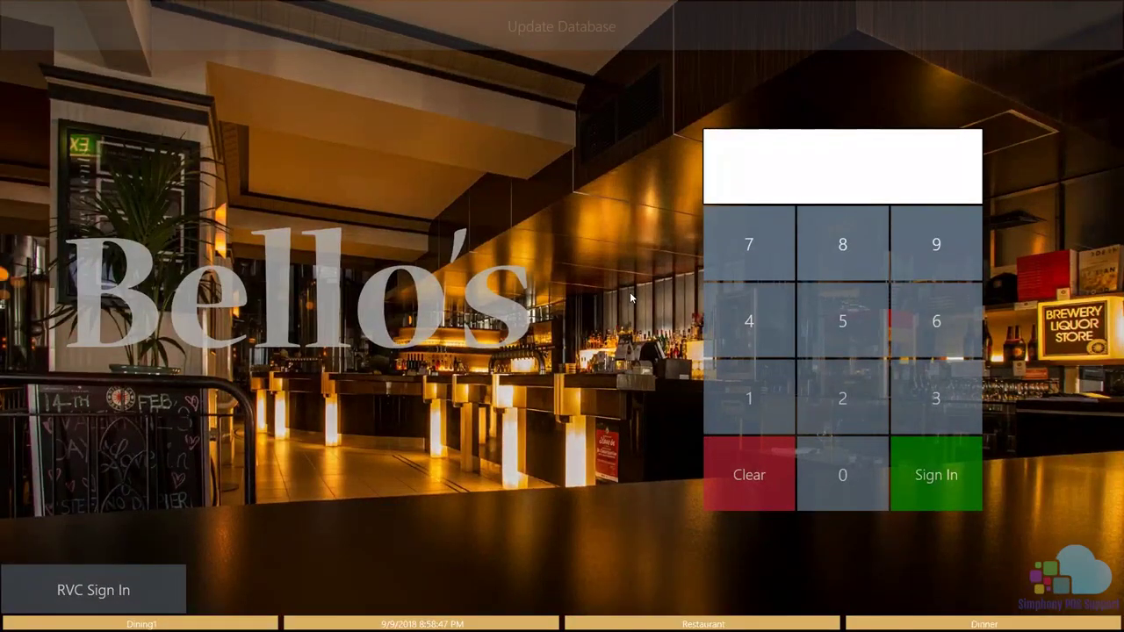
{"action": "left_click", "coordinate": [598, 32]}
{"action": "left_click", "coordinate": [748, 394]}
{"action": "left_click", "coordinate": [916, 461]}
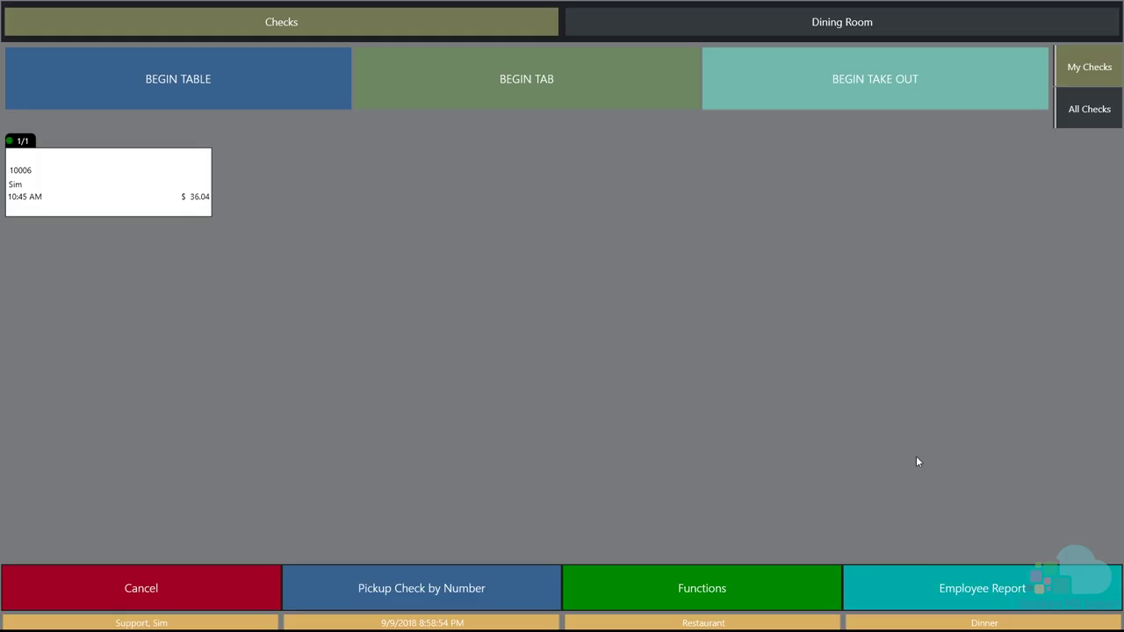
{"action": "left_click", "coordinate": [684, 25]}
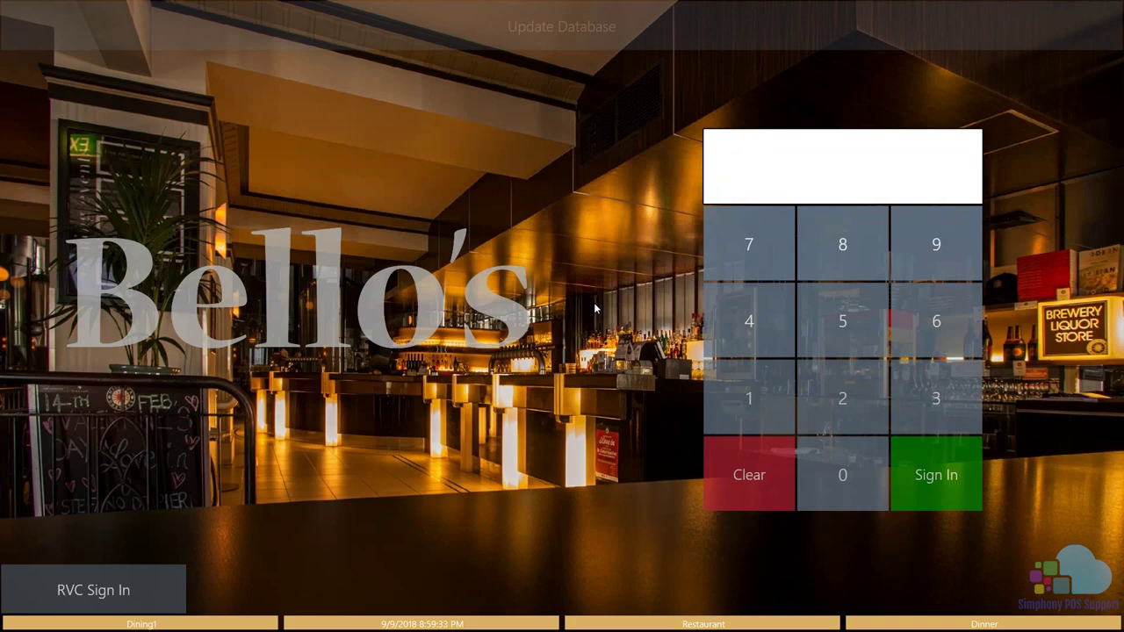
- Sign in with the employee PIN and view the updated Dining Room table layout
{"action": "left_click", "coordinate": [751, 399]}
{"action": "left_click", "coordinate": [927, 470]}
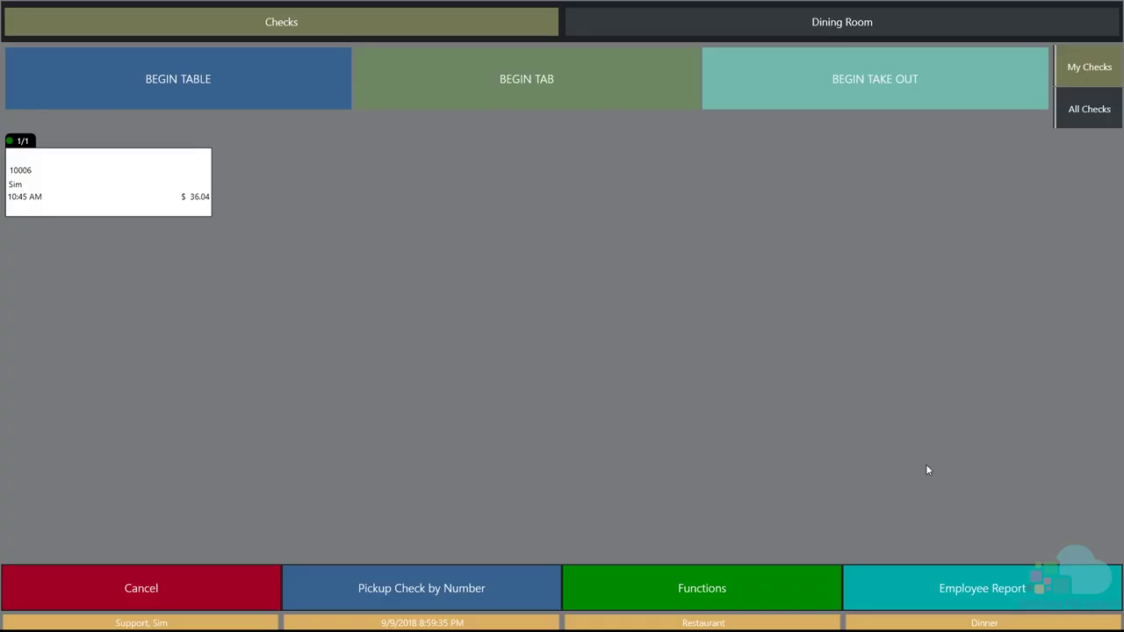
{"action": "left_click", "coordinate": [757, 32]}
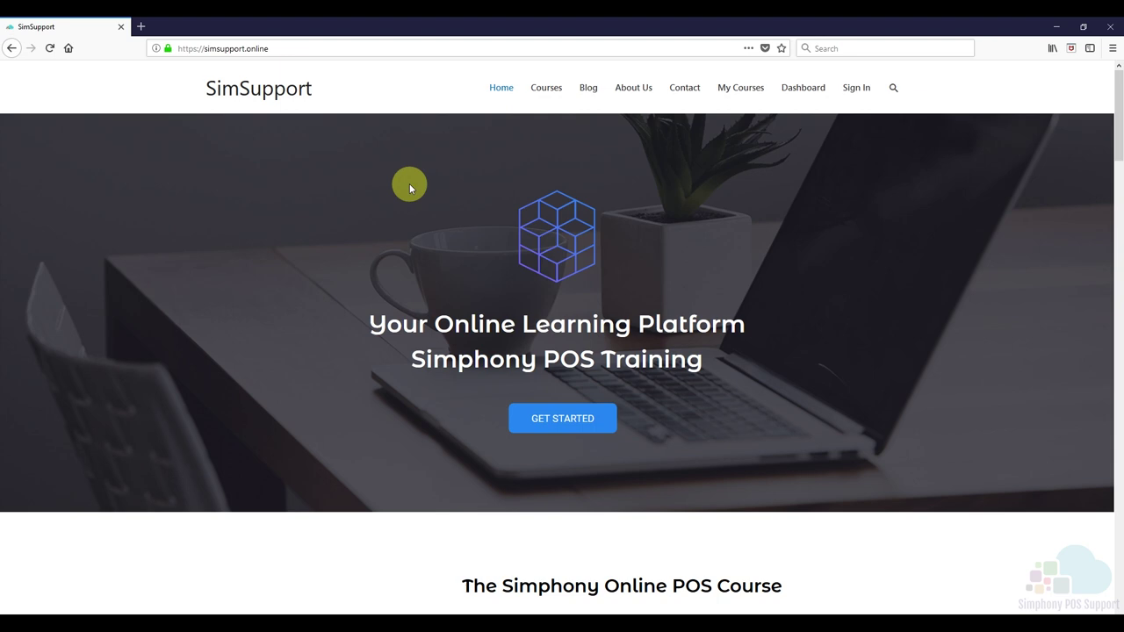
- Select GET STARTED on the SimSupport home page to reach the Courses page
{"action": "left_click", "coordinate": [550, 427]}
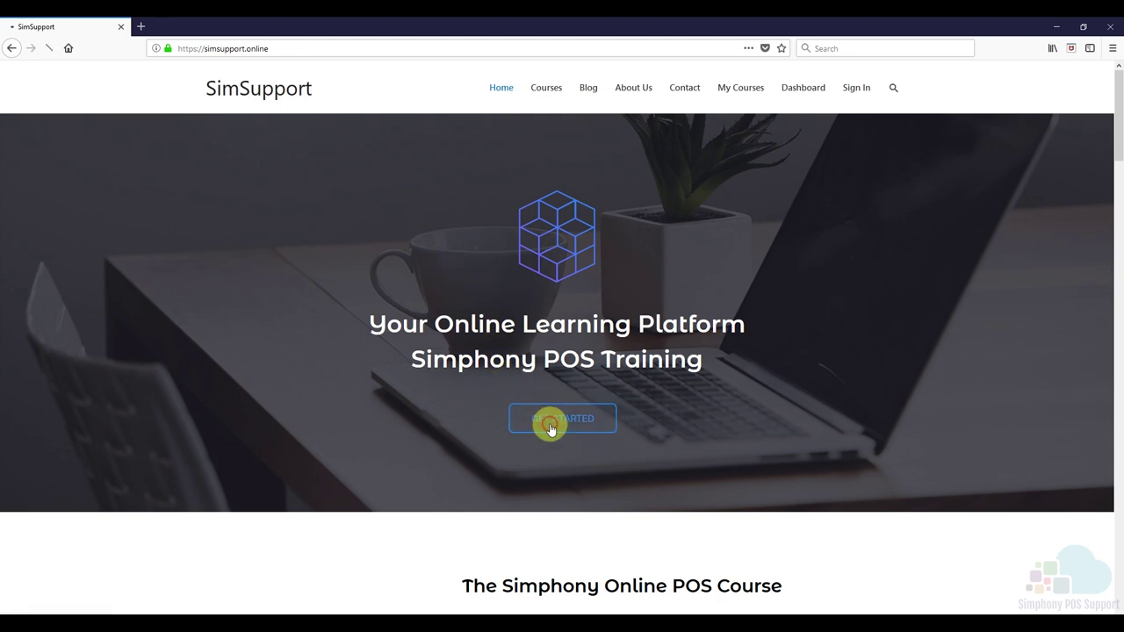